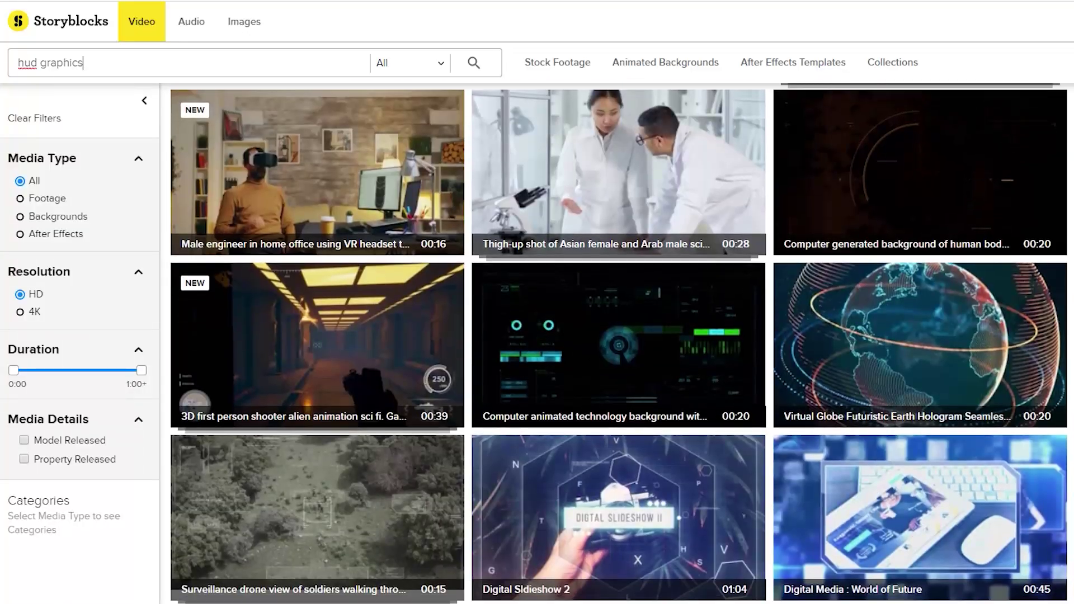
Step: Browse the stock video library for "Green Screen tracking" clips and examine the phone and tablet footage with tracking markers
click(670, 367)
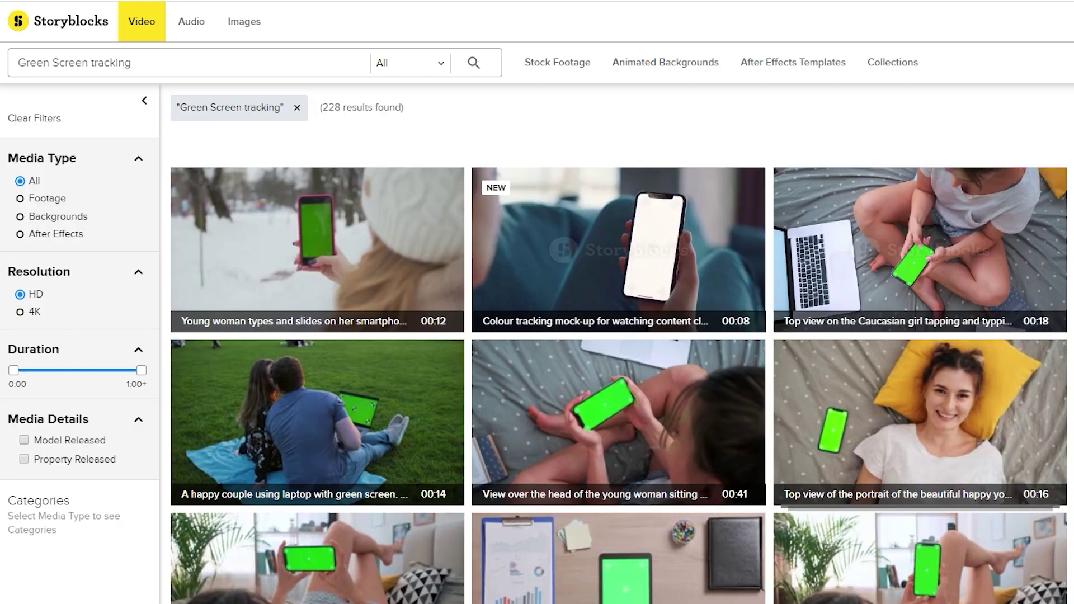
scroll(618, 344, down, 2)
scroll(618, 344, down, 2)
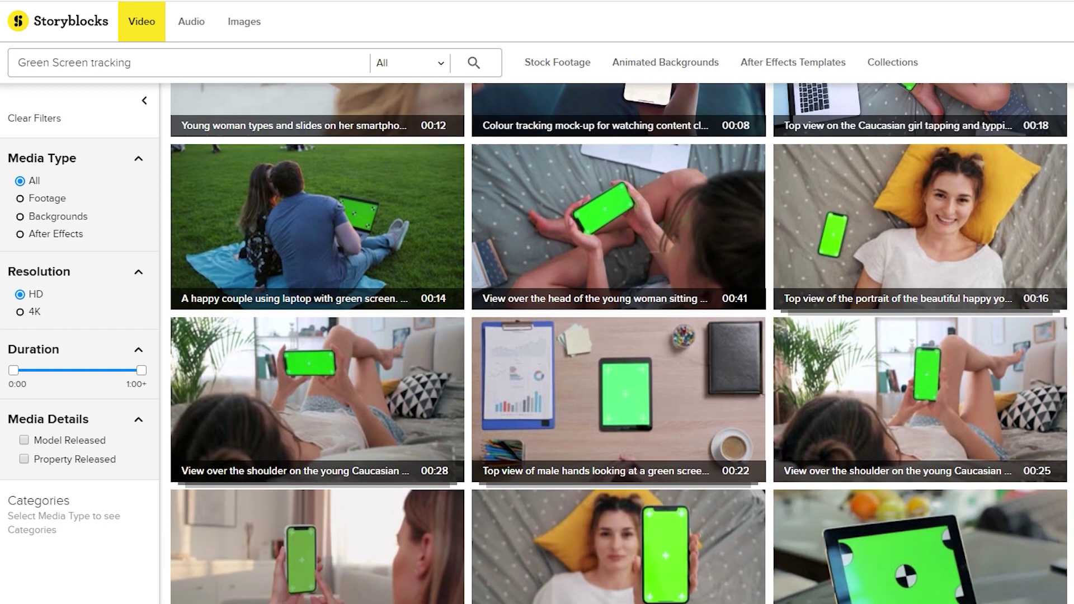
scroll(618, 344, down, 1)
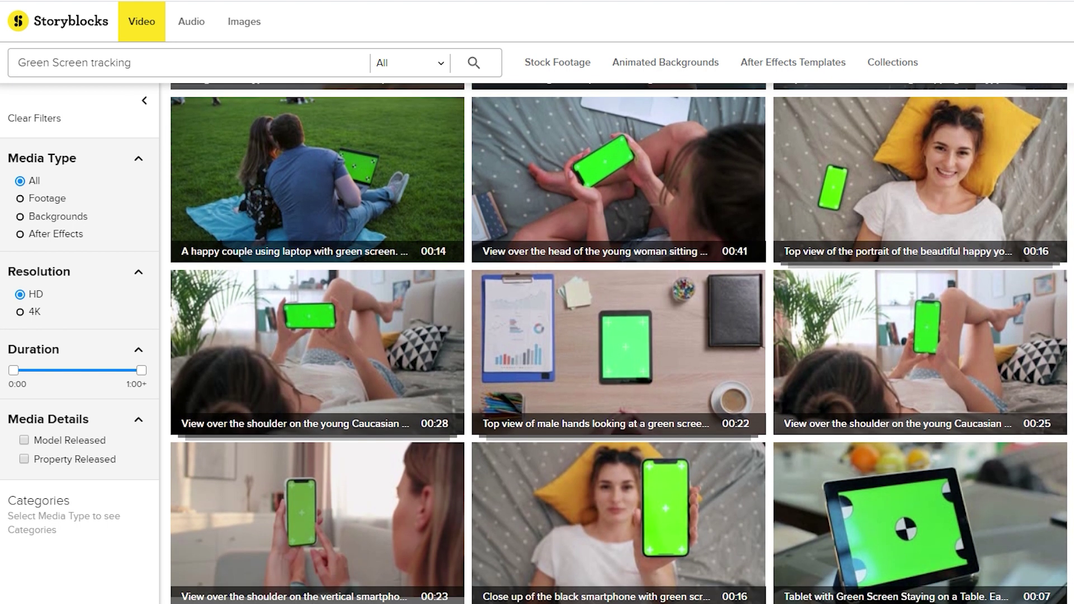
scroll(618, 344, down, 1)
scroll(618, 344, down, 1)
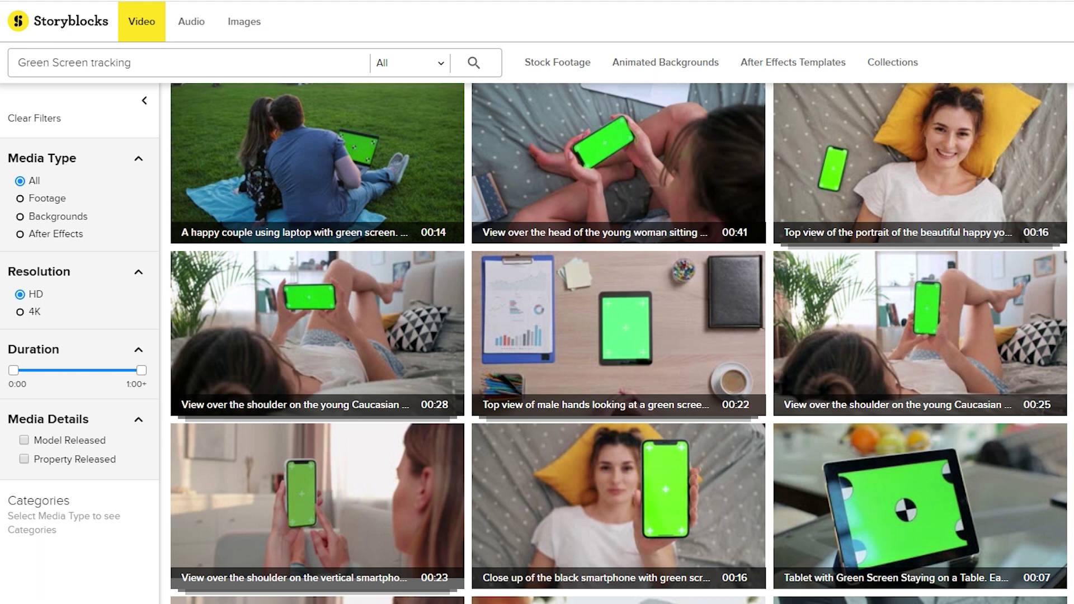
scroll(618, 344, down, 5)
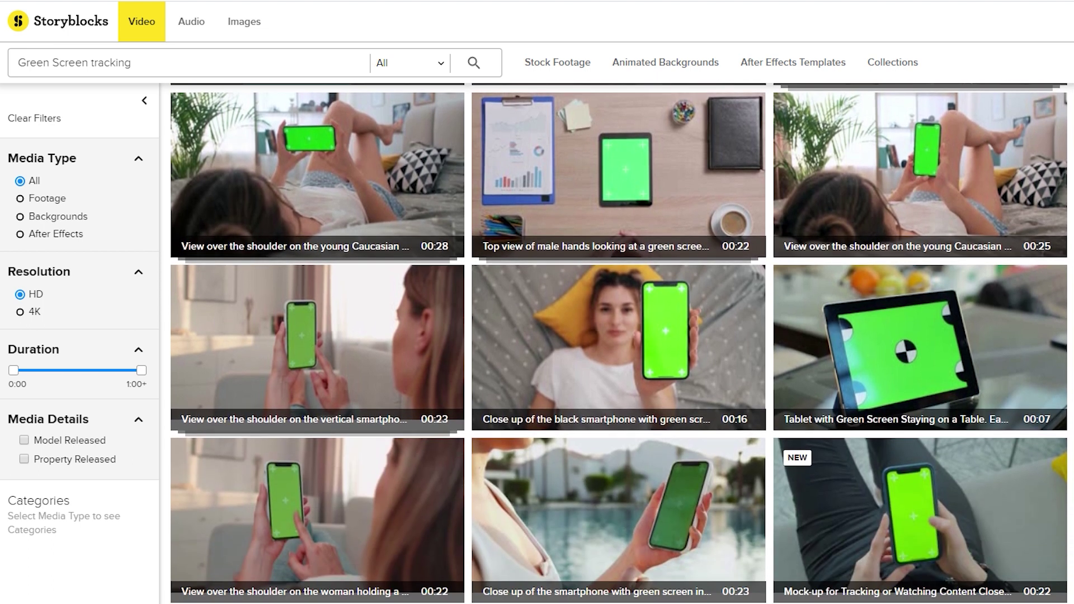
scroll(618, 344, down, 2)
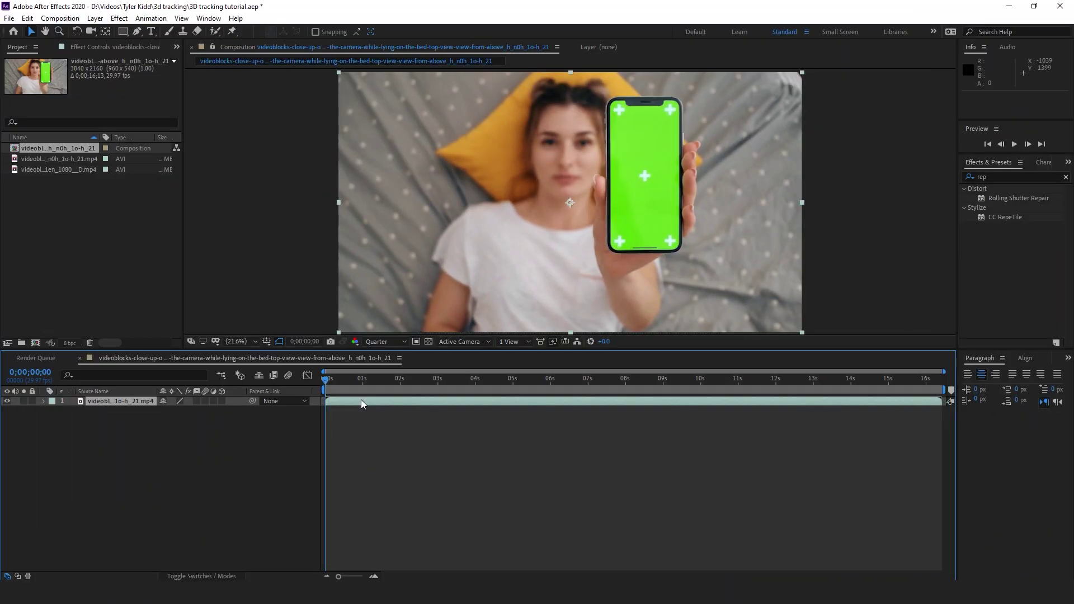
Step: Run Track Camera on the green-screen phone footage layer
right_click(361, 400)
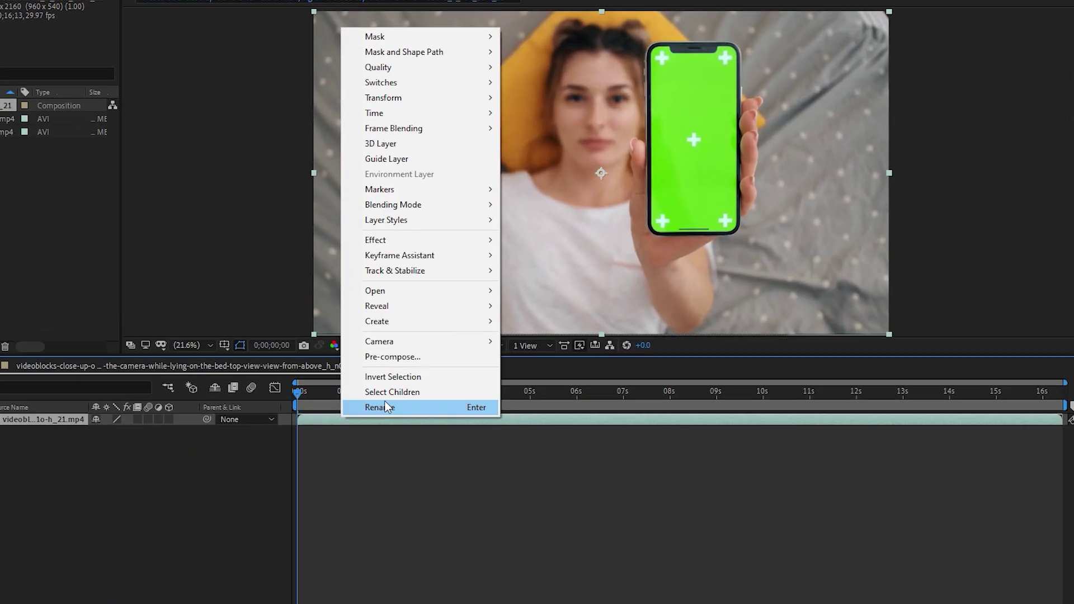
mouse_move(434, 281)
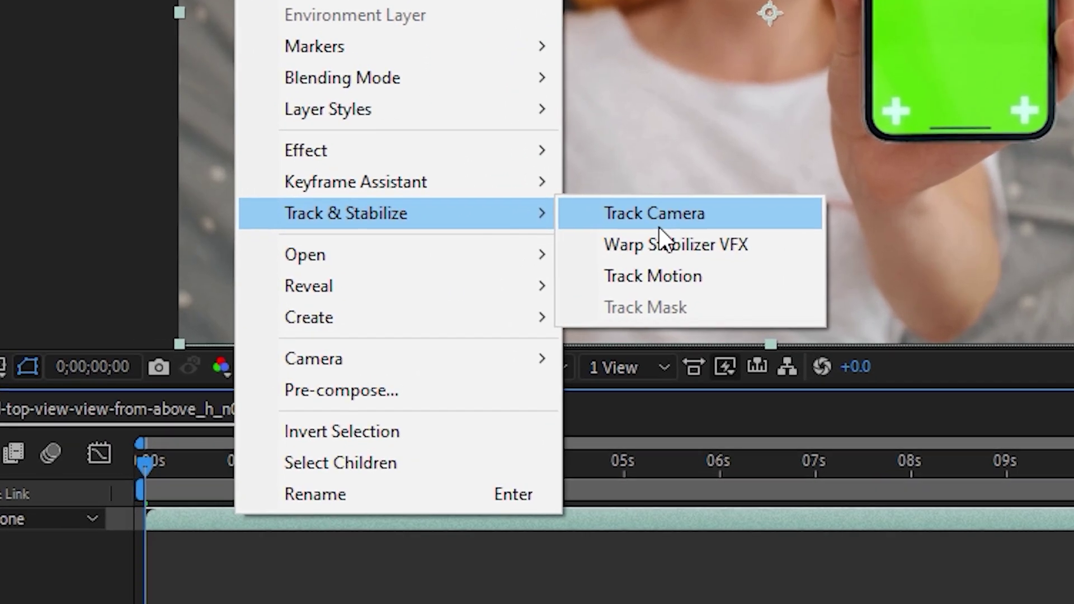
click(658, 227)
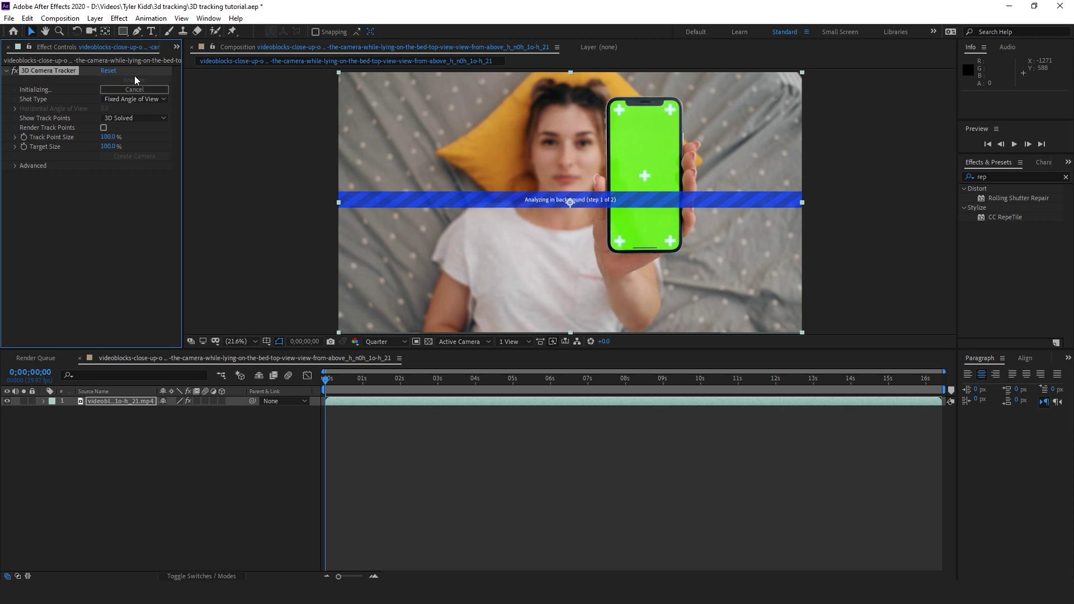
Step: Add the 1080 HUD graphics video from the project to the composition, beneath the phone footage layer
click(176, 47)
click(195, 58)
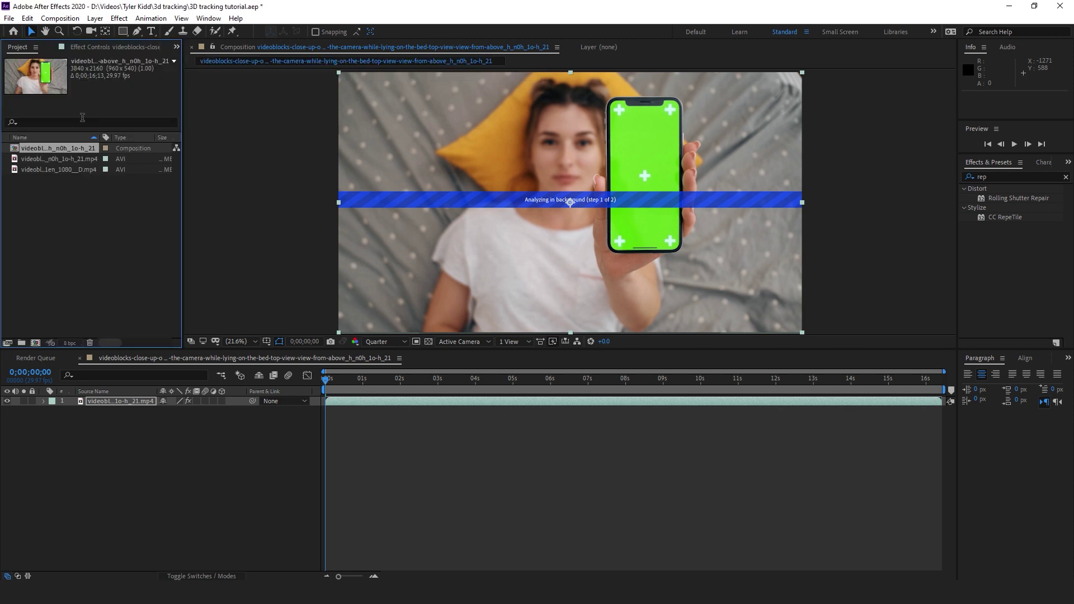
click(57, 159)
click(55, 172)
drag(322, 450, 294, 444)
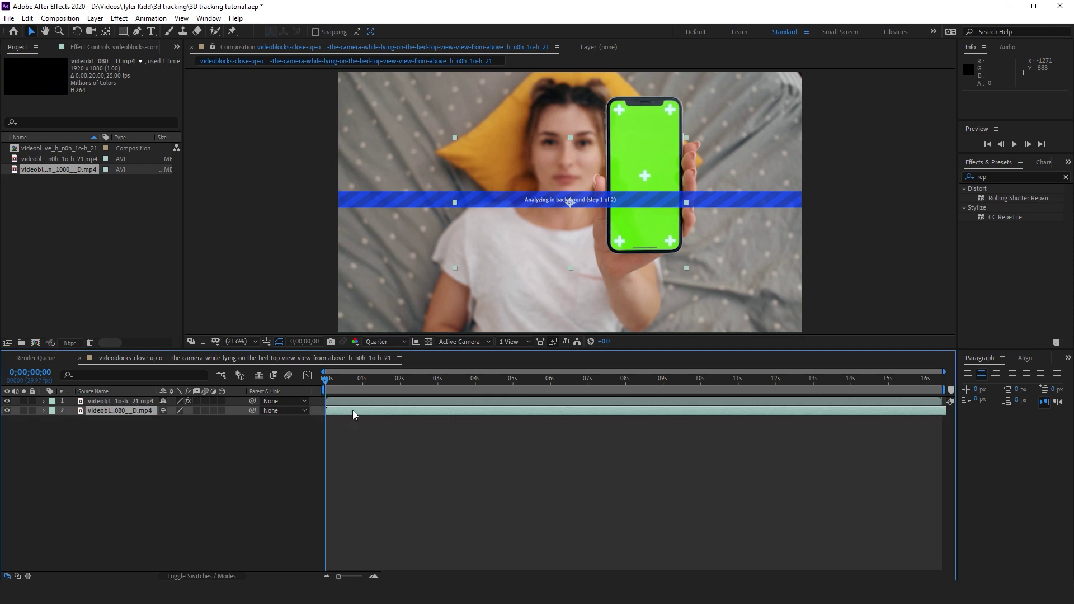
Step: Isolate the phone on the upper footage layer with Roto Brush strokes around its edges and disable that layer's 3D Camera Tracker effect
drag(324, 381, 351, 381)
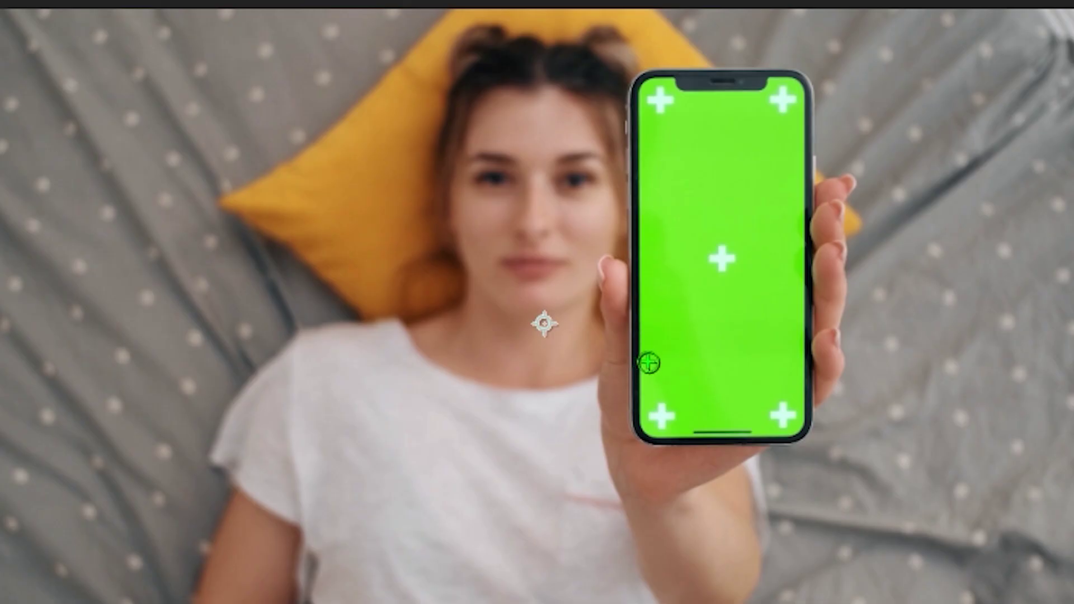
drag(615, 219, 619, 153)
mouse_move(659, 200)
mouse_down()
mouse_move(679, 89)
mouse_move(770, 95)
mouse_move(787, 357)
mouse_move(688, 407)
mouse_move(637, 311)
mouse_up()
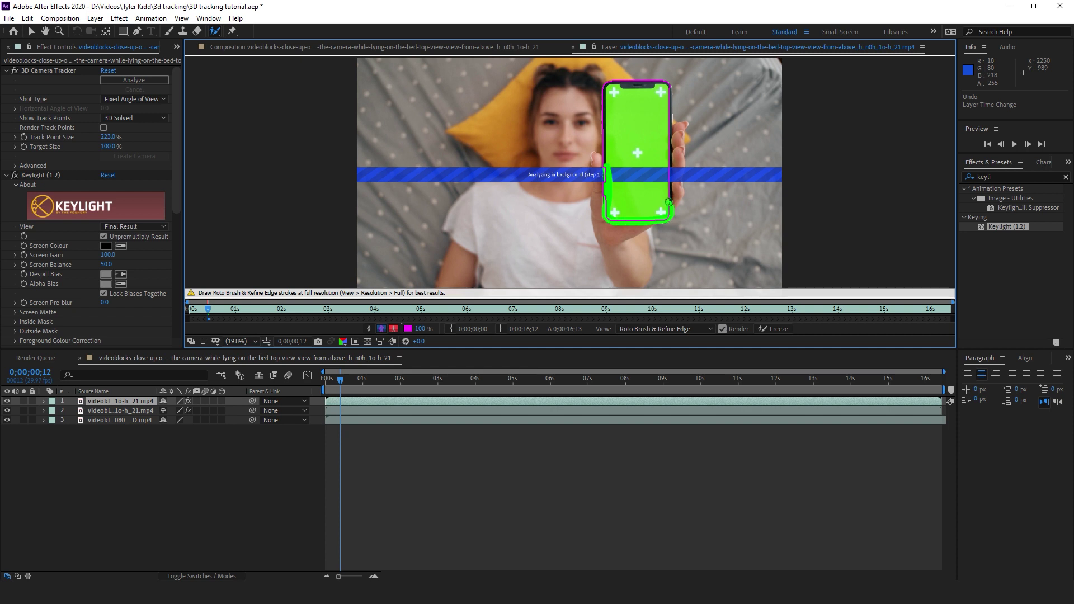
drag(665, 86, 660, 84)
click(14, 71)
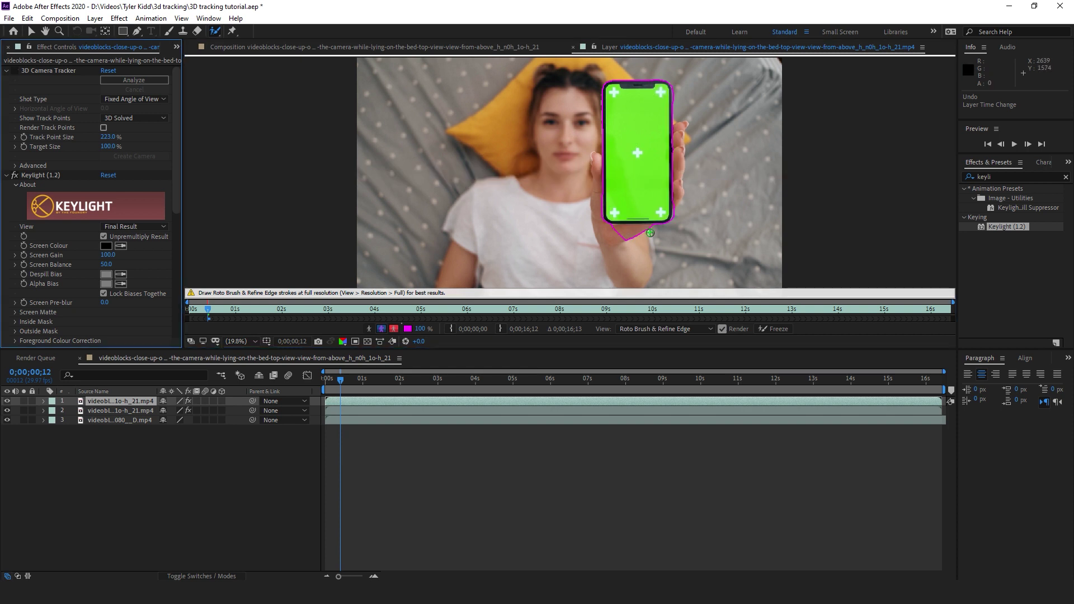
drag(650, 234, 606, 232)
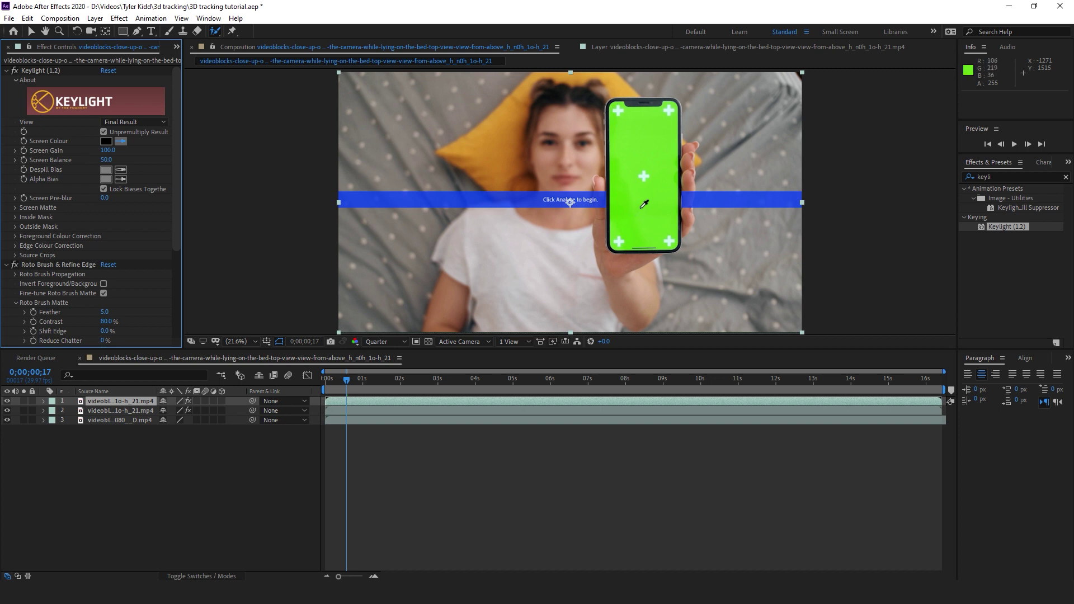
Step: Sample the phone's green as the Keylight Screen Colour on the upper footage layer and try adjusting the Screen Matte values
click(656, 200)
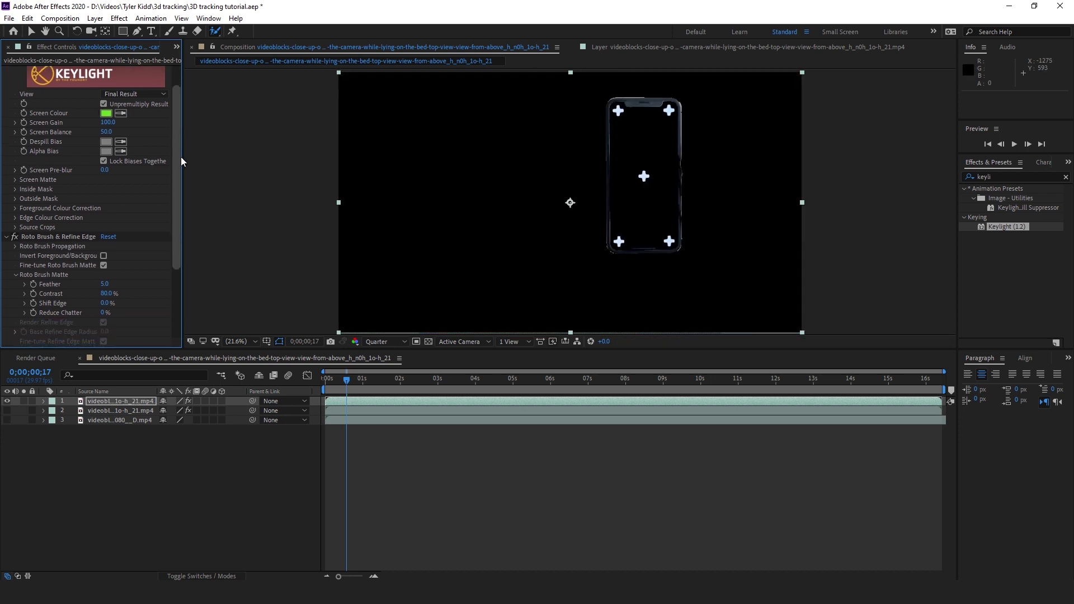
click(15, 178)
drag(108, 186, 141, 189)
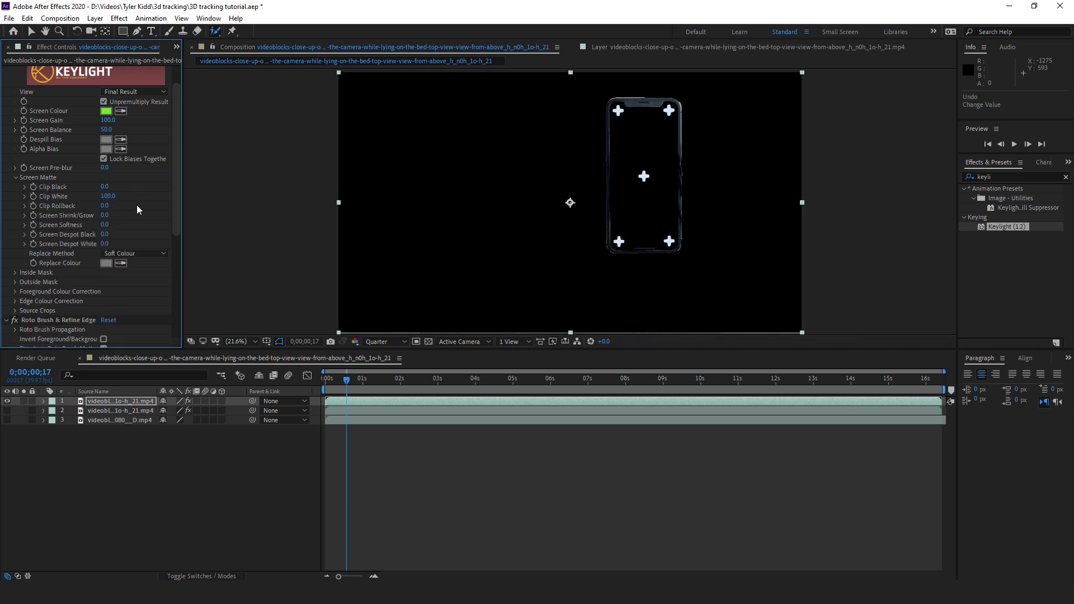
drag(156, 243, 468, 252)
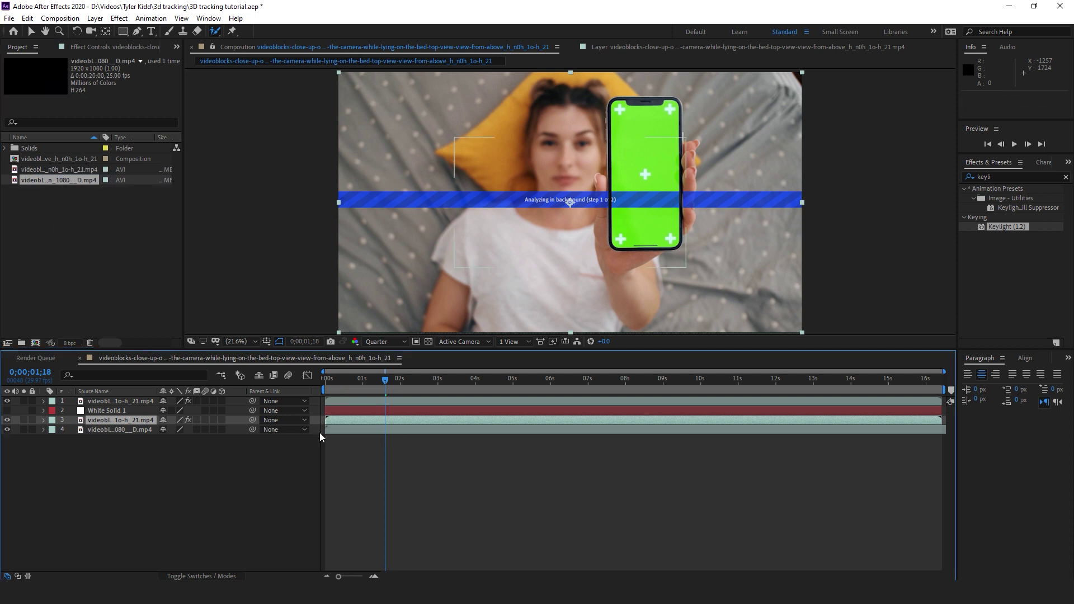
Step: Move the HUD video above the original footage layer and scale it to fit over the phone, showing its position and scale properties
drag(391, 432, 385, 415)
key(s)
mouse_move(174, 429)
mouse_down()
mouse_move(162, 437)
mouse_move(508, 429)
mouse_move(43, 476)
mouse_move(191, 433)
mouse_move(175, 439)
mouse_up()
key(shift+p)
key(shift+s)
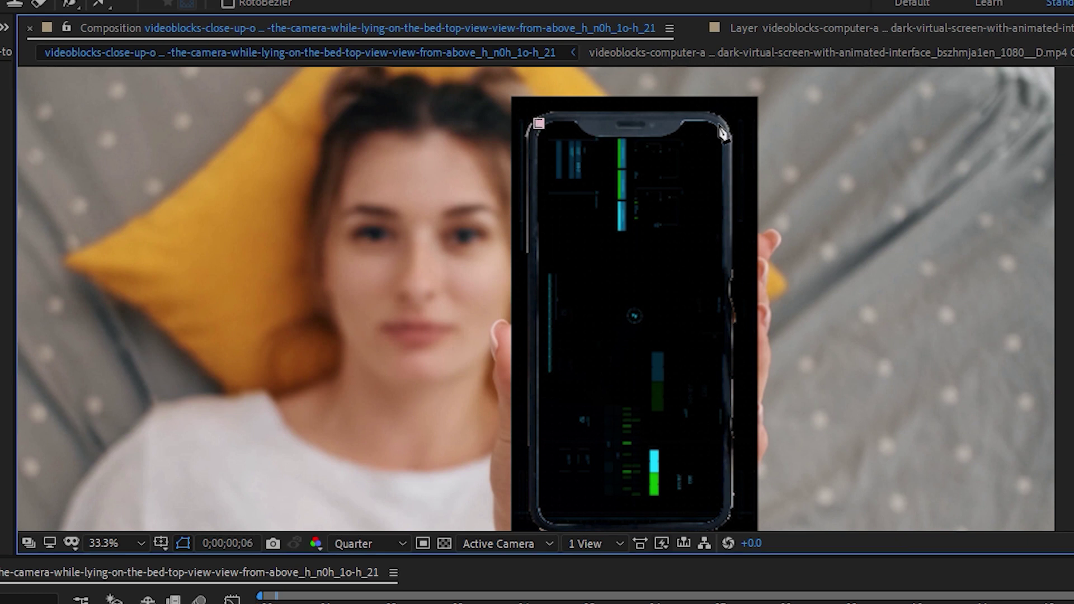
Step: Draw a closed Pen tool mask on the HUD composition layer following the phone's outline
click(723, 514)
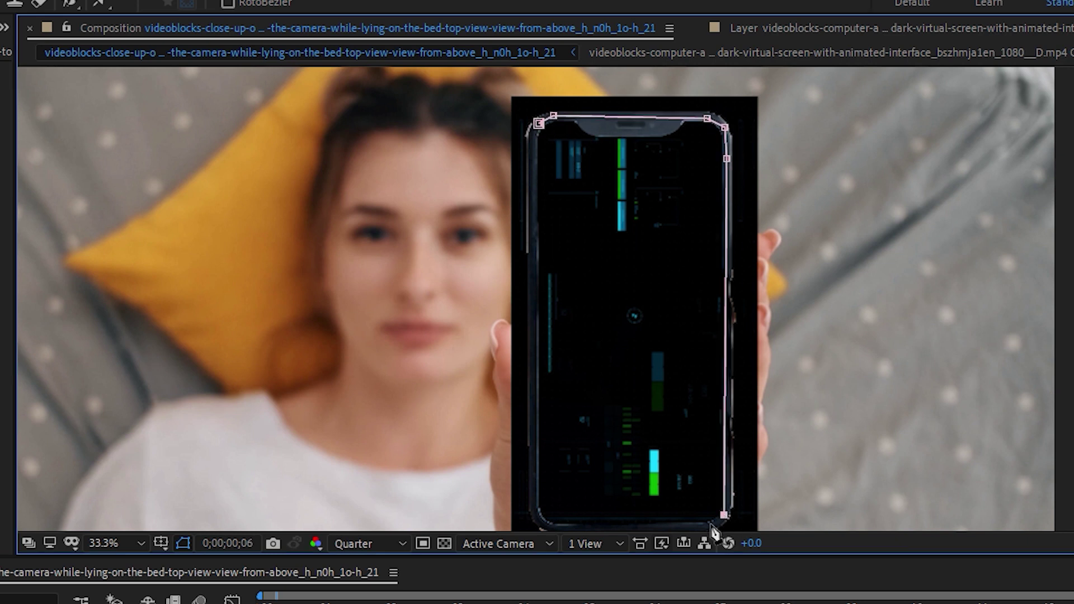
click(538, 123)
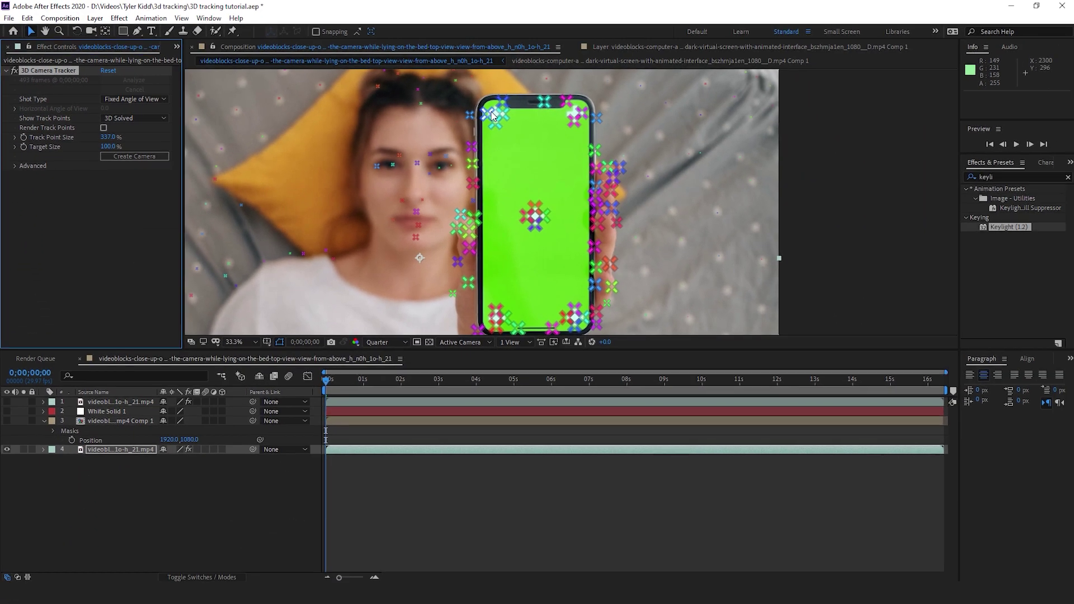
Step: Select the camera track points at the phone screen's four corners and centre, and create a solid and camera from them
click(490, 114)
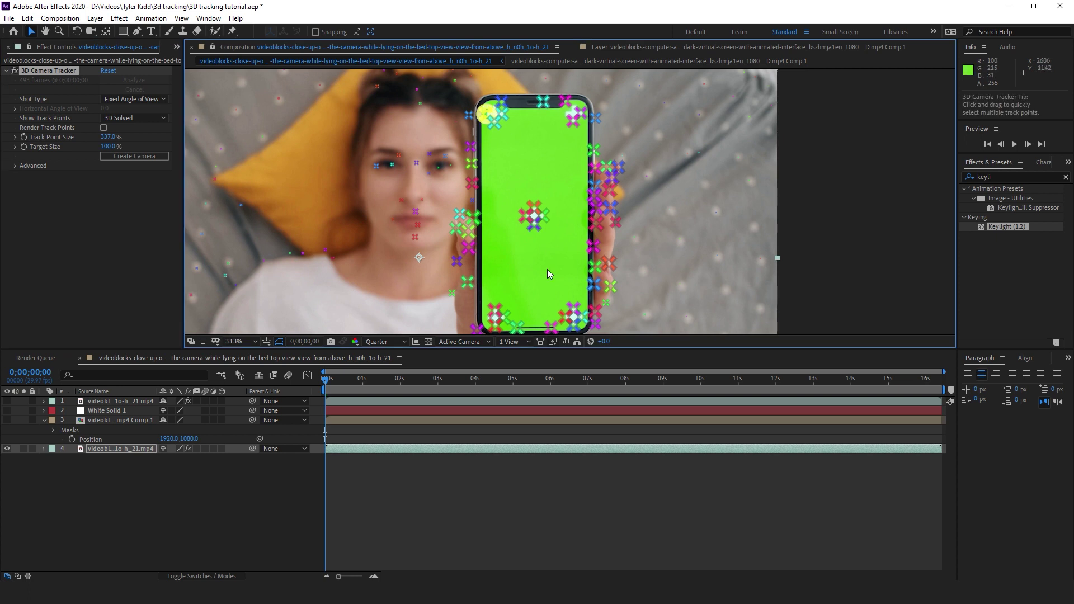
shift+click(493, 326)
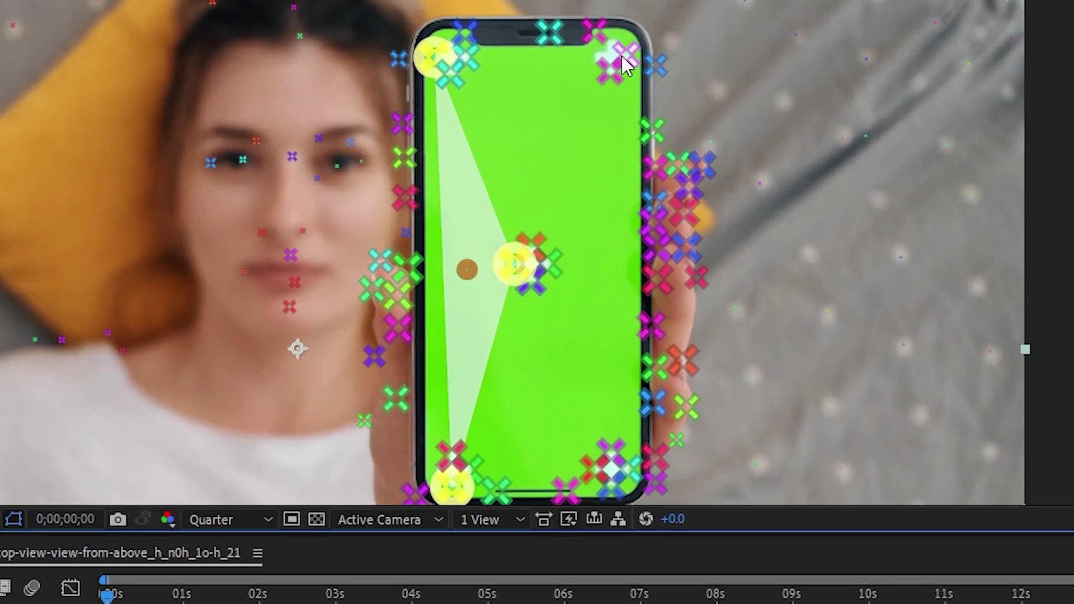
shift+click(580, 113)
shift+click(613, 485)
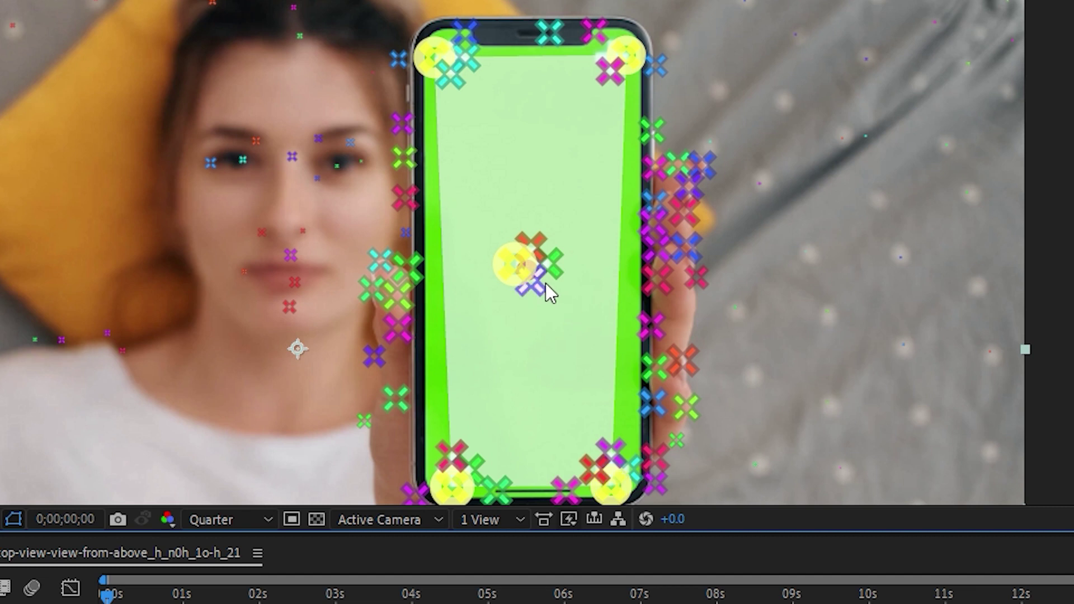
right_click(511, 269)
click(567, 307)
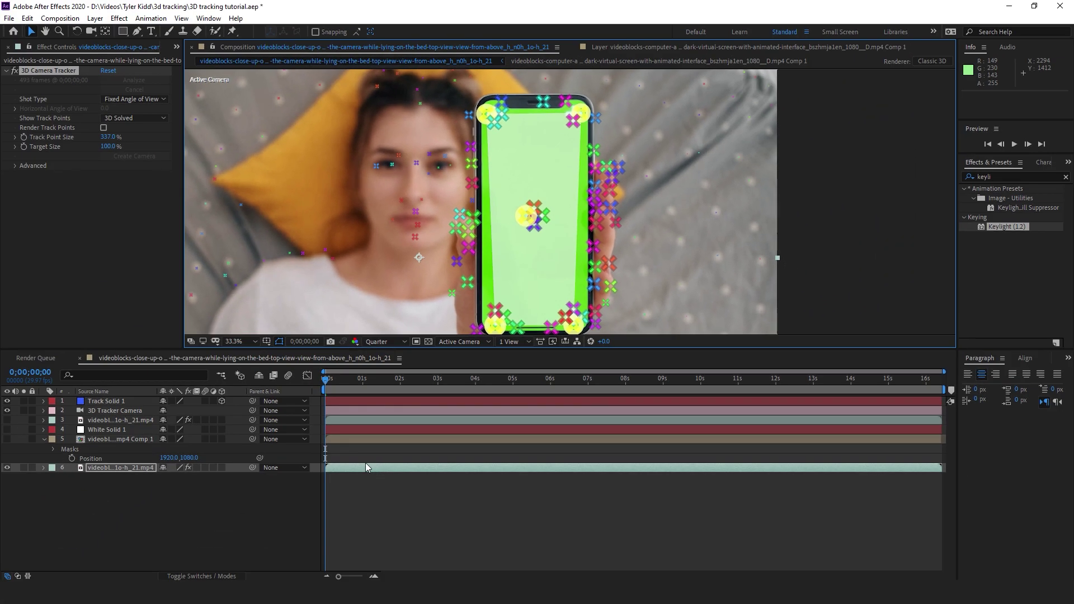
Step: Delete the White Solid 1 layer and scale up Track Solid 1 until it covers the phone
click(341, 429)
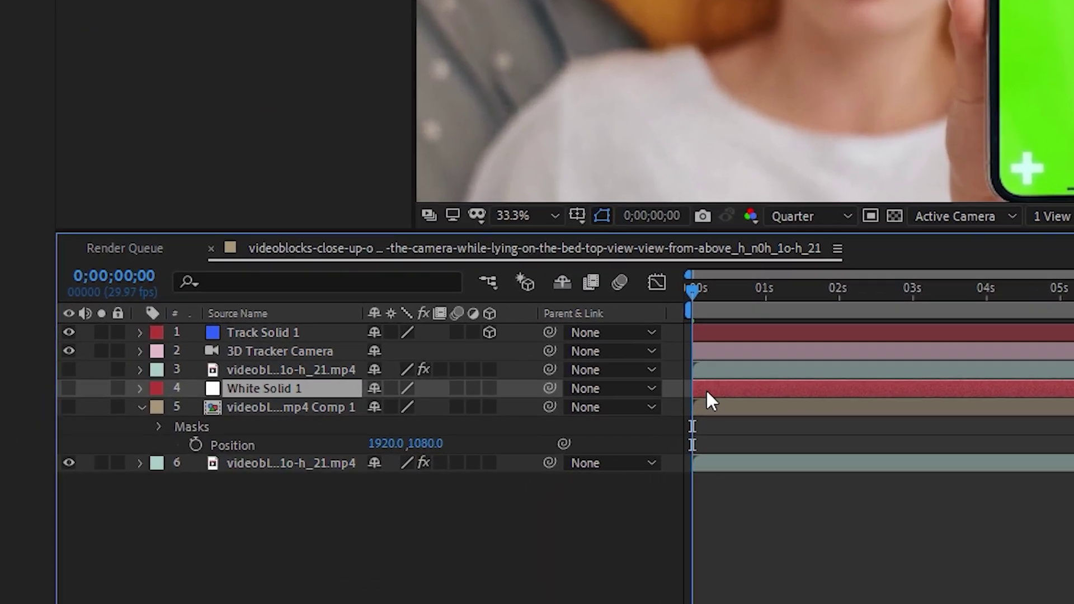
key(Delete)
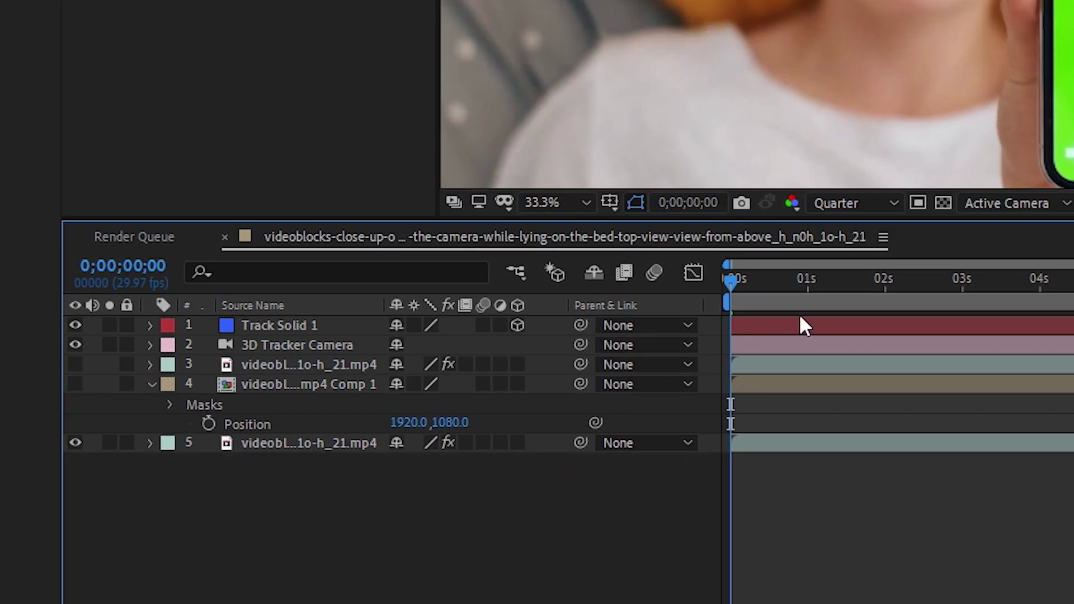
click(341, 327)
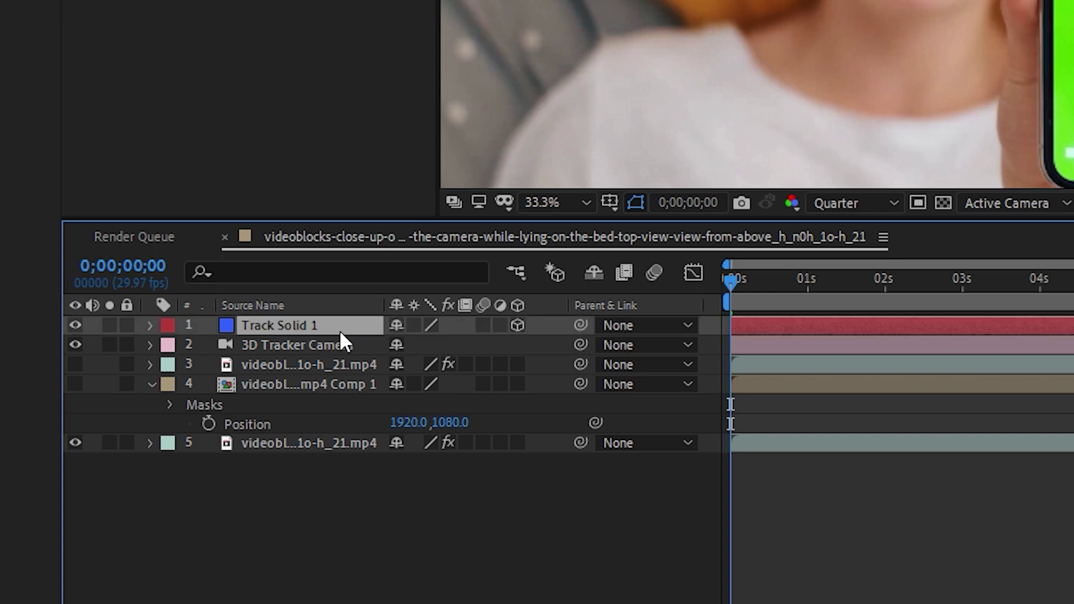
key(s)
drag(493, 345, 539, 347)
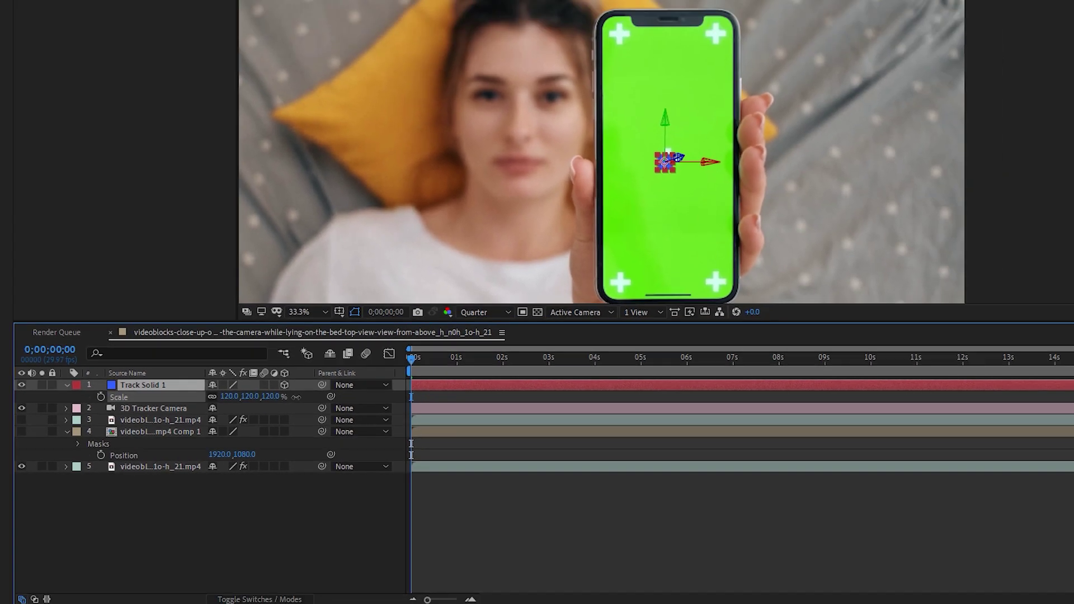
drag(296, 397, 484, 397)
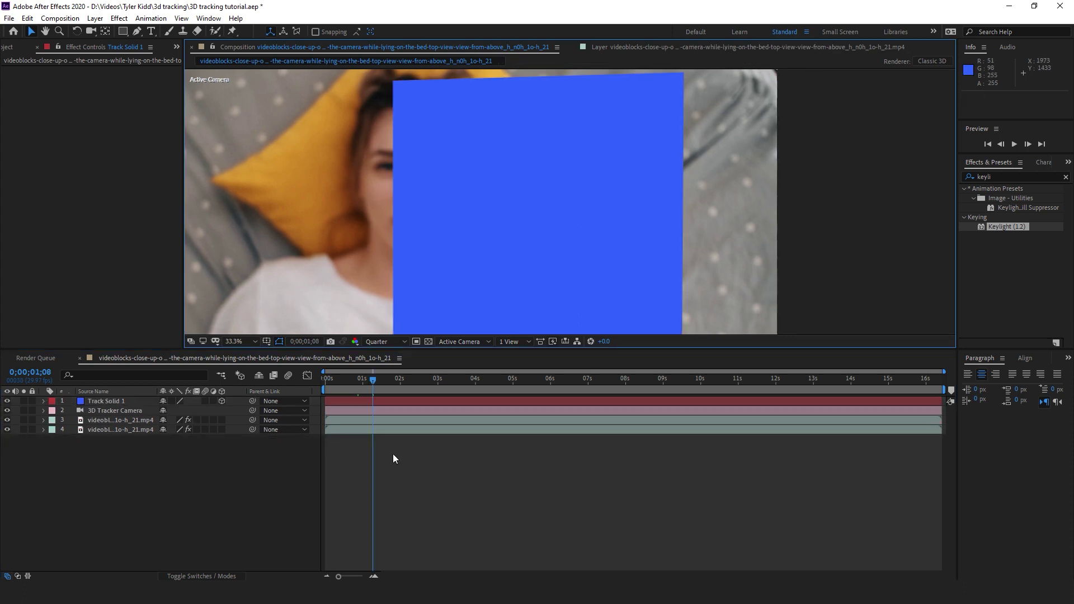
Step: Pre-compose the Track Solid 1 layer as Track Solid 1 Comp 1, leaving all attributes in the current composition
click(376, 400)
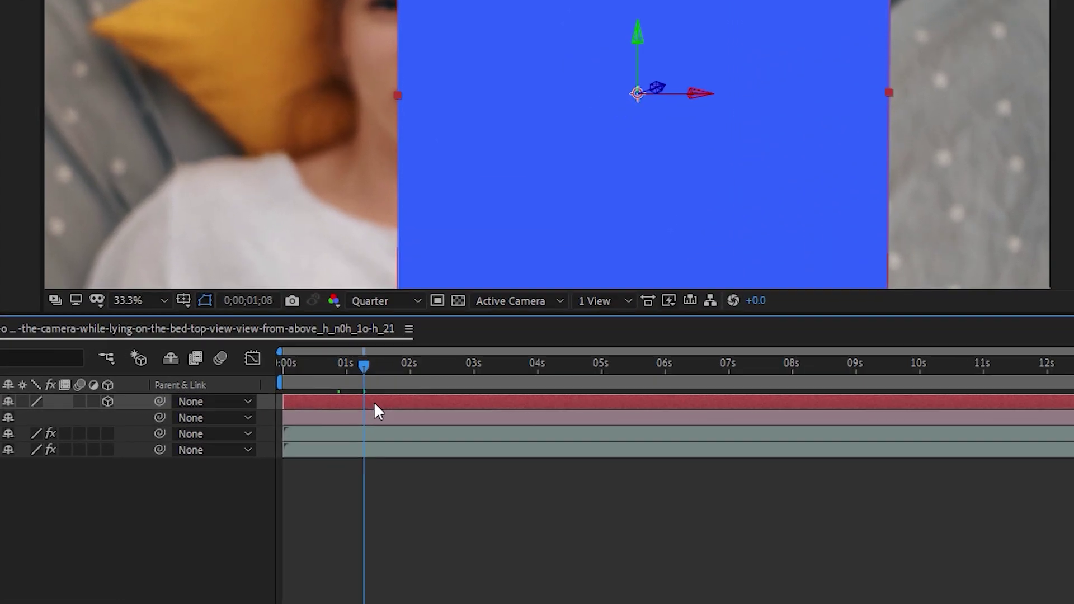
right_click(378, 401)
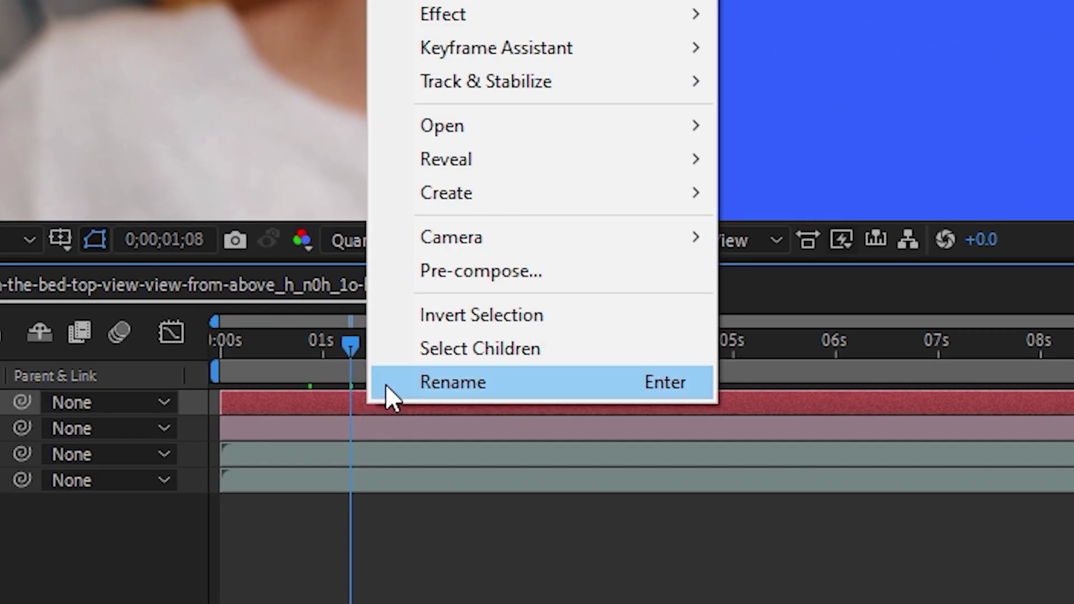
click(484, 270)
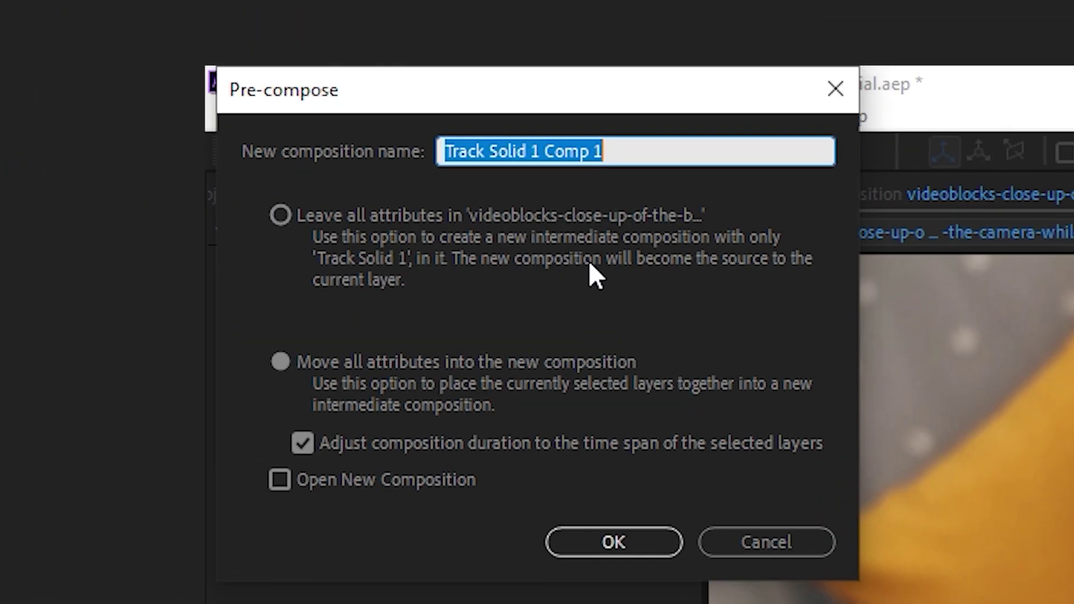
click(280, 215)
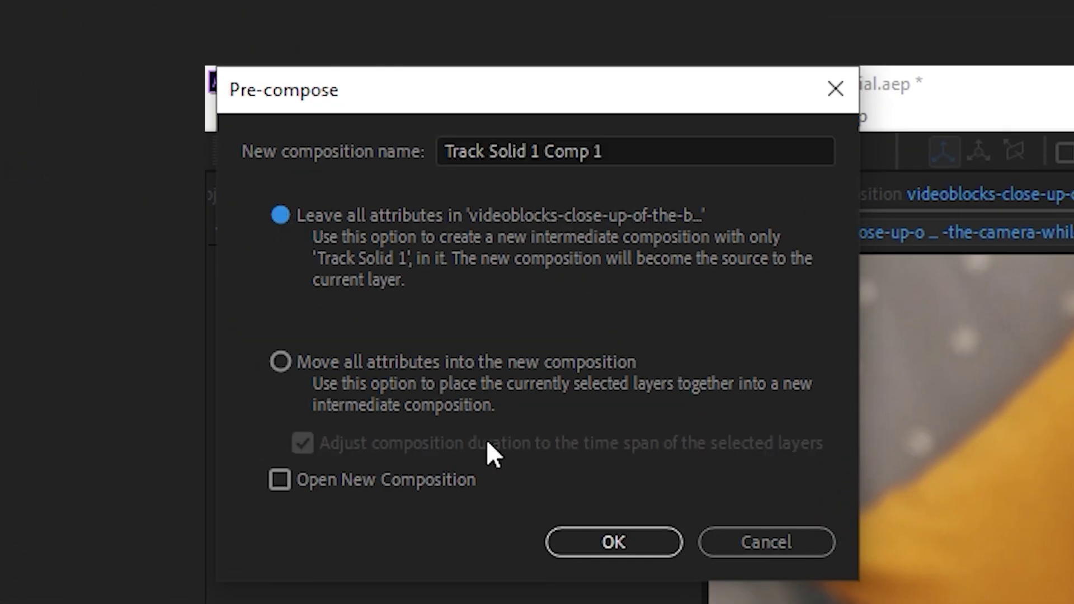
click(565, 547)
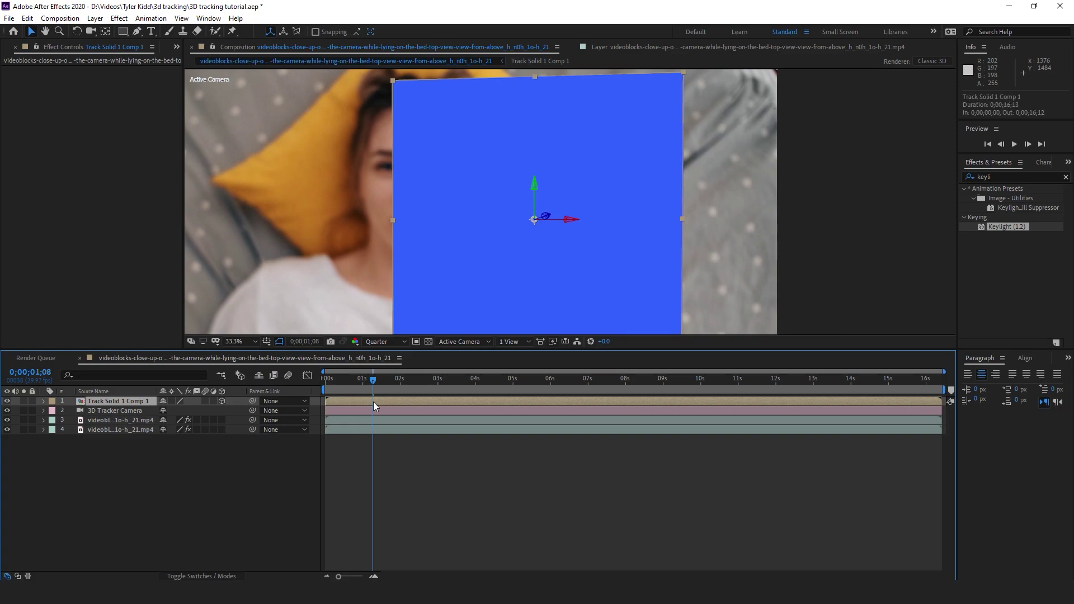
Step: Paste the HUD composition layer into Track Solid 1 Comp 1 and shift it left into the frame
double_click(406, 430)
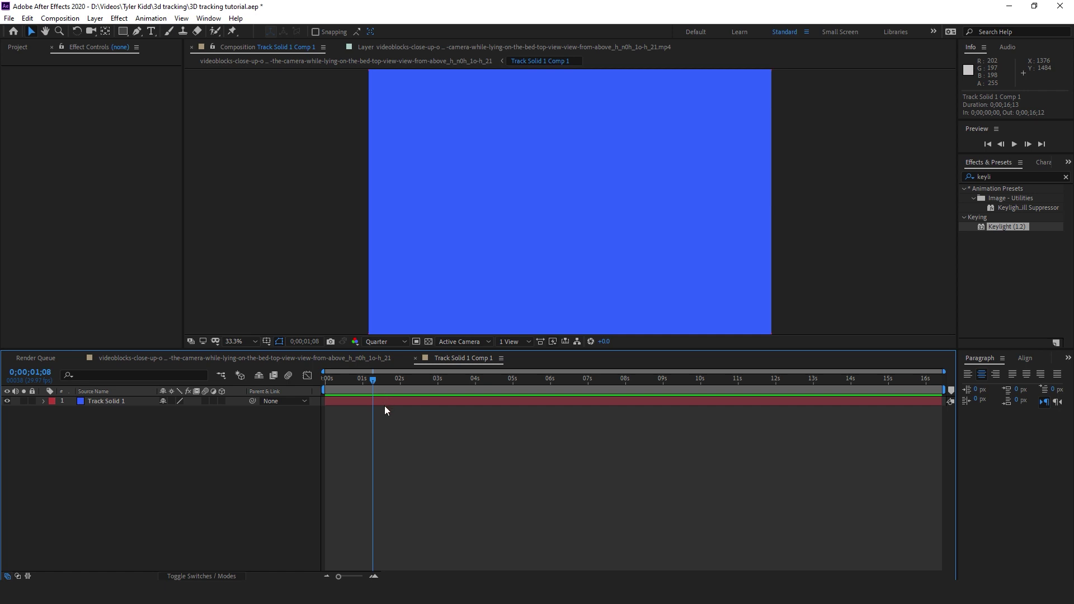
key(ctrl+v)
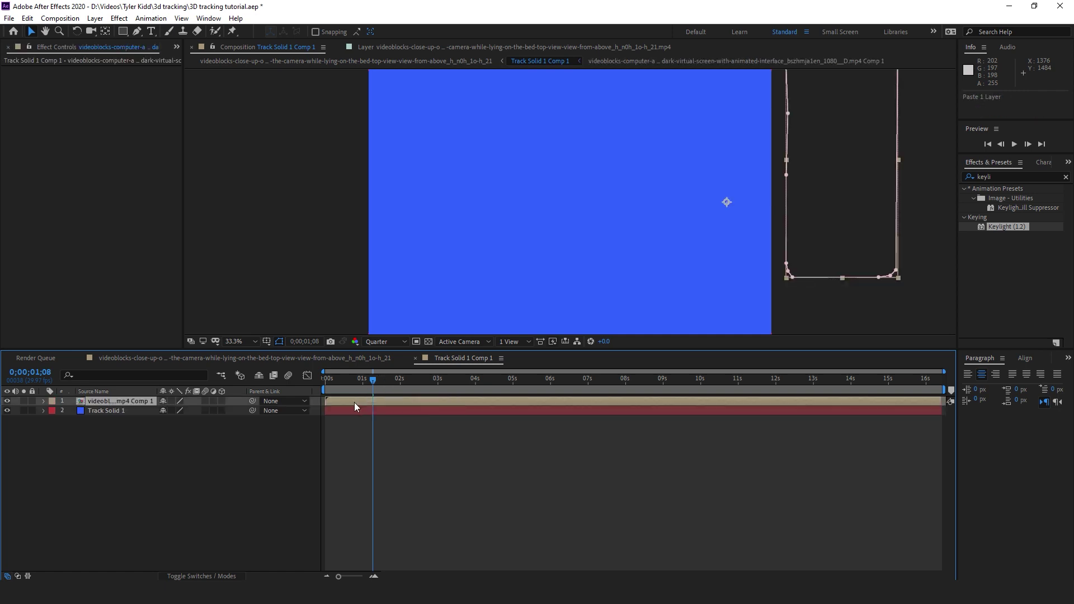
key(p)
drag(167, 410, 41, 411)
Step: Hide the Track Solid 1 layer, enlarge and centre the HUD layer in the frame, and return to the main composition
key(shift+slash)
click(7, 420)
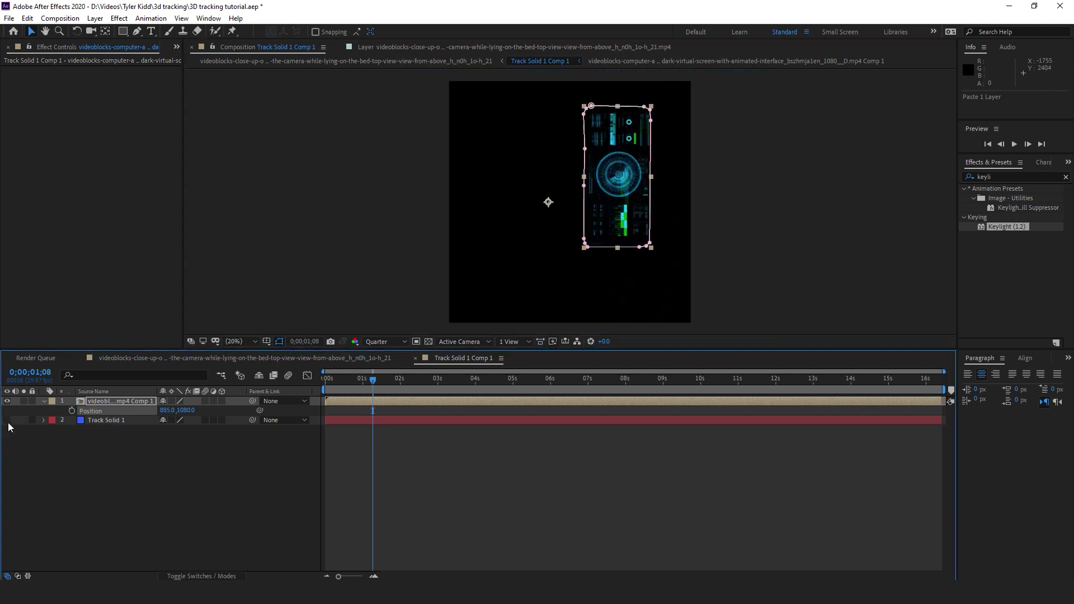
key(s)
drag(174, 410, 204, 410)
key(shift+p)
drag(173, 411, 143, 412)
click(341, 358)
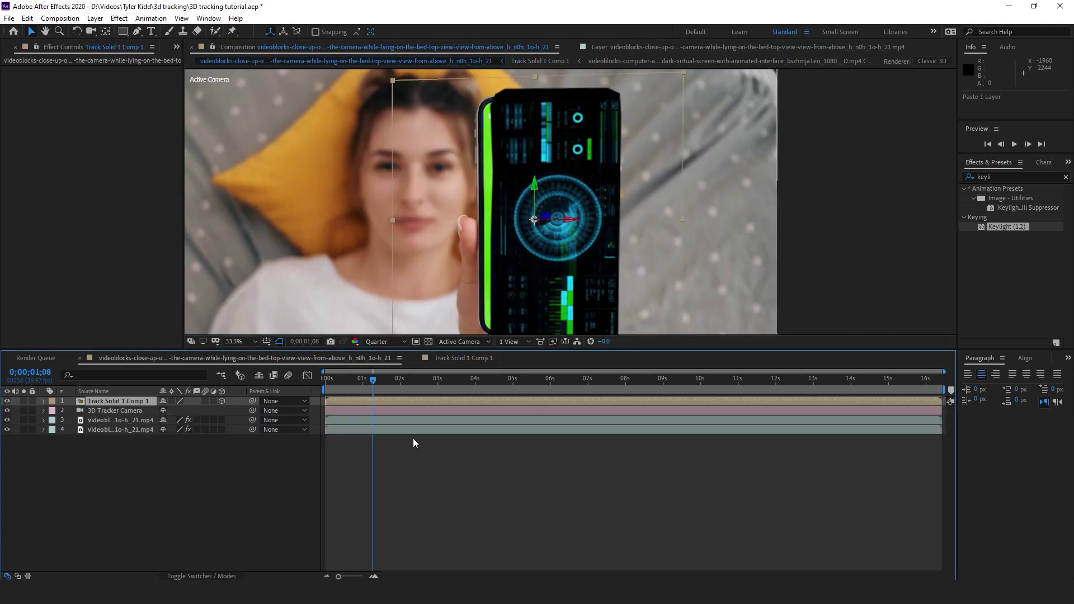
Step: Move Track Solid 1 Comp 1 beneath the upper video layer, and fit it to the phone at 2415% scale with X position 22507.5
drag(235, 400, 234, 425)
key(p)
key(shift+s)
key(shift+slash)
drag(2, 454, 0, 453)
key(F2)
Step: Check the composite by switching the upper video layer off and on, and duplicate Track Solid 1 Comp 1
click(120, 401)
click(120, 410)
click(7, 411)
click(7, 410)
key(ctrl+d)
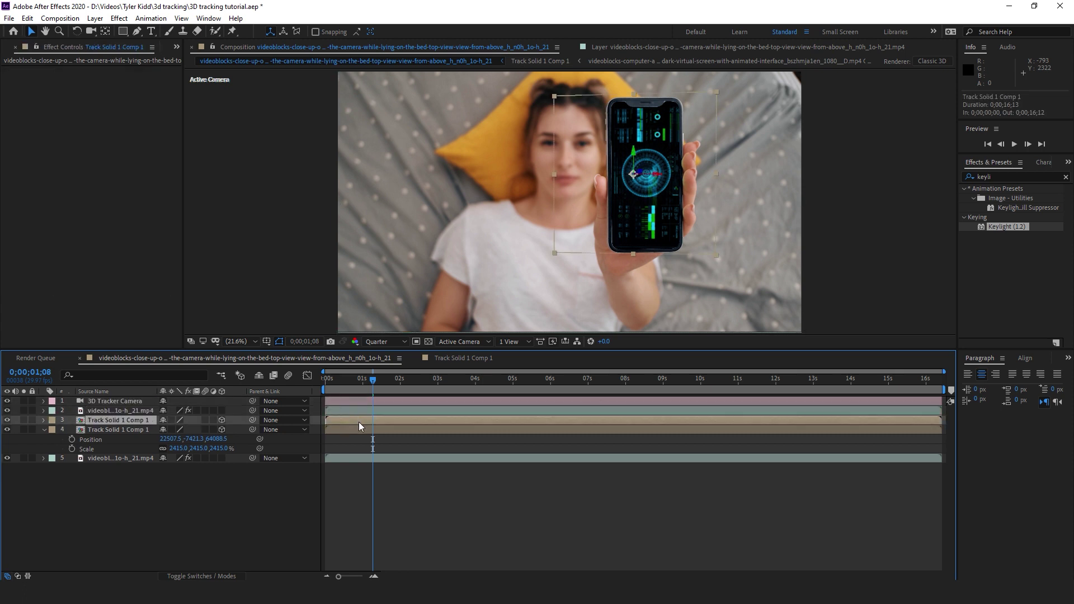
Step: Scale the upper Track Solid 1 Comp 1 copy to 4617% and set its X position to 18182.5
key(s)
drag(218, 429, 3, 476)
key(shift+p)
Step: Set the enlarged copy's blending mode to Screen and draw an elliptical mask around its circular HUD graphic
right_click(128, 437)
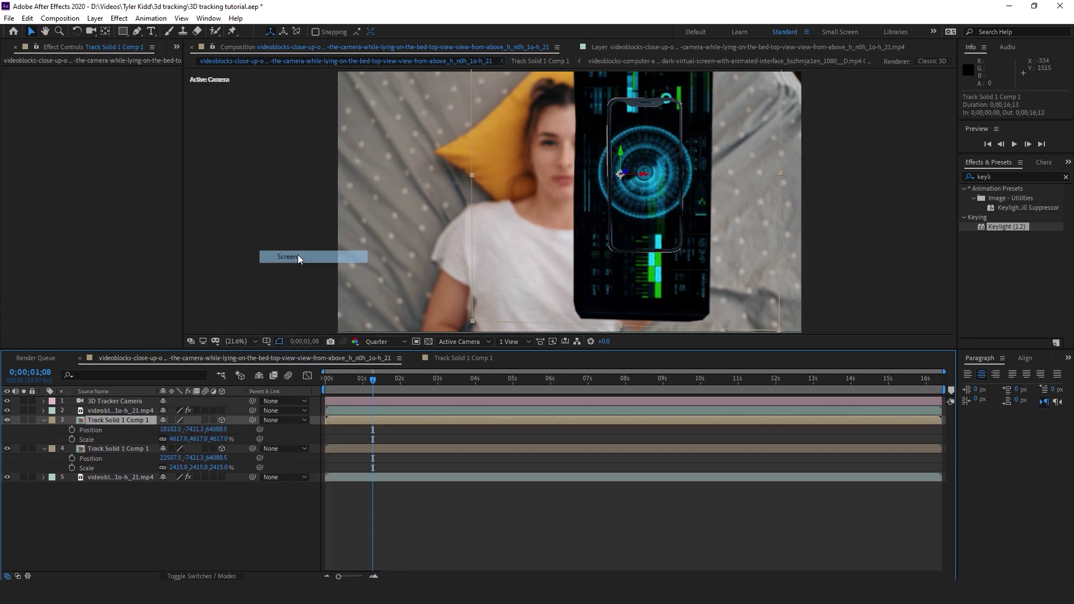
click(302, 254)
drag(122, 31, 149, 62)
drag(580, 115, 699, 229)
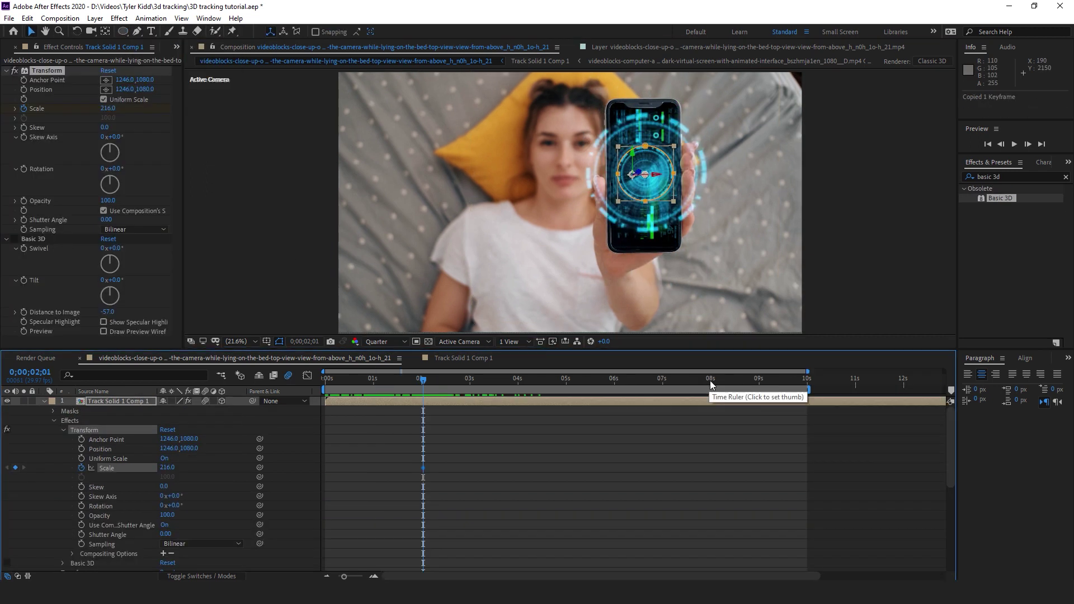
Step: Keyframe the Transform effect's Scale on the masked copy at 216 at 8 seconds and 100 at 9 seconds and 1 second
click(710, 380)
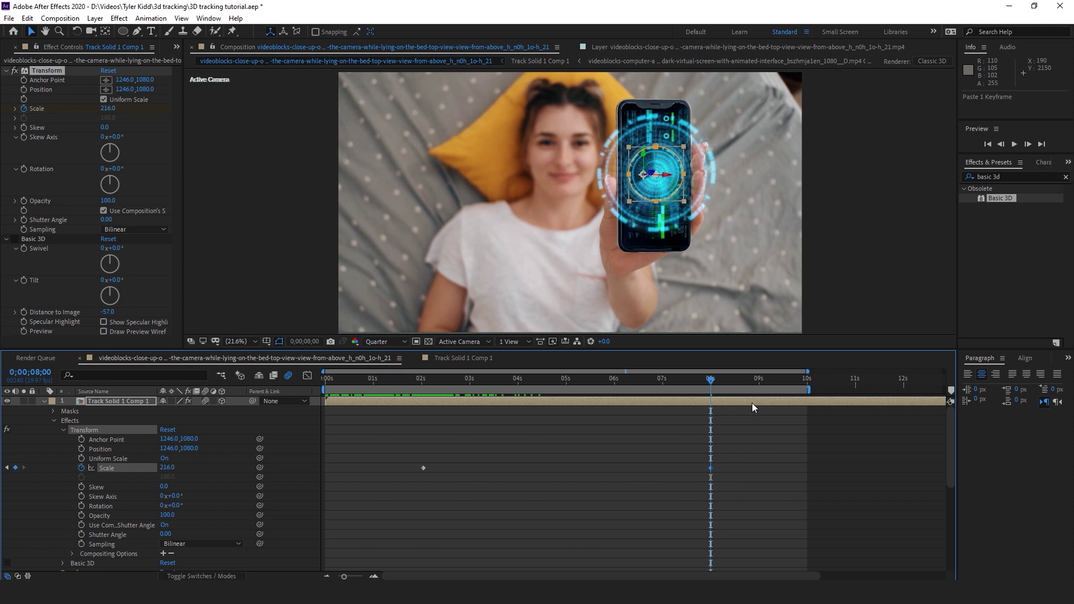
click(759, 380)
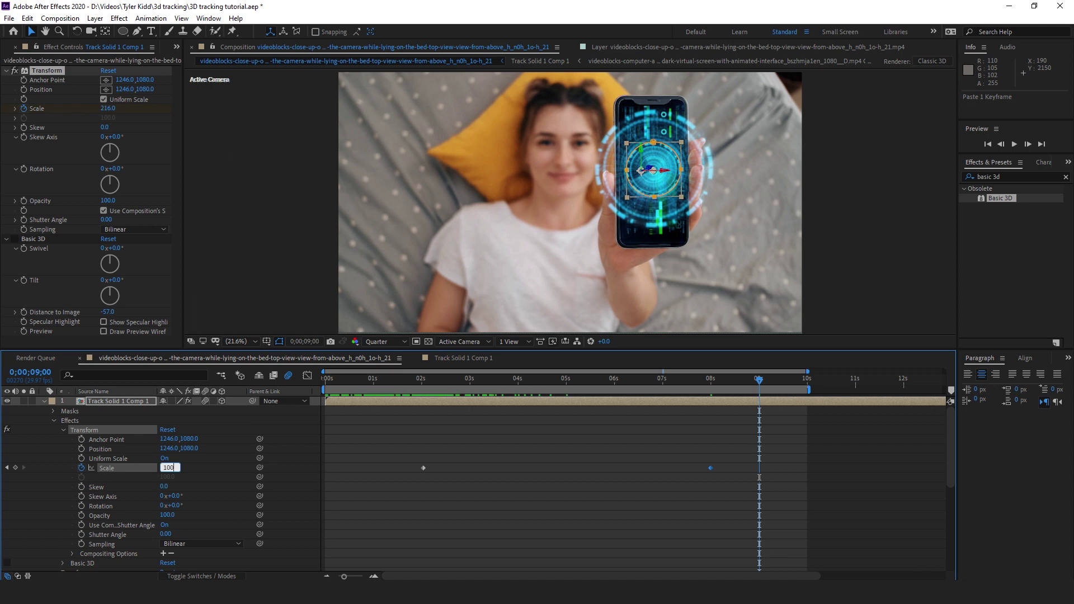
click(373, 381)
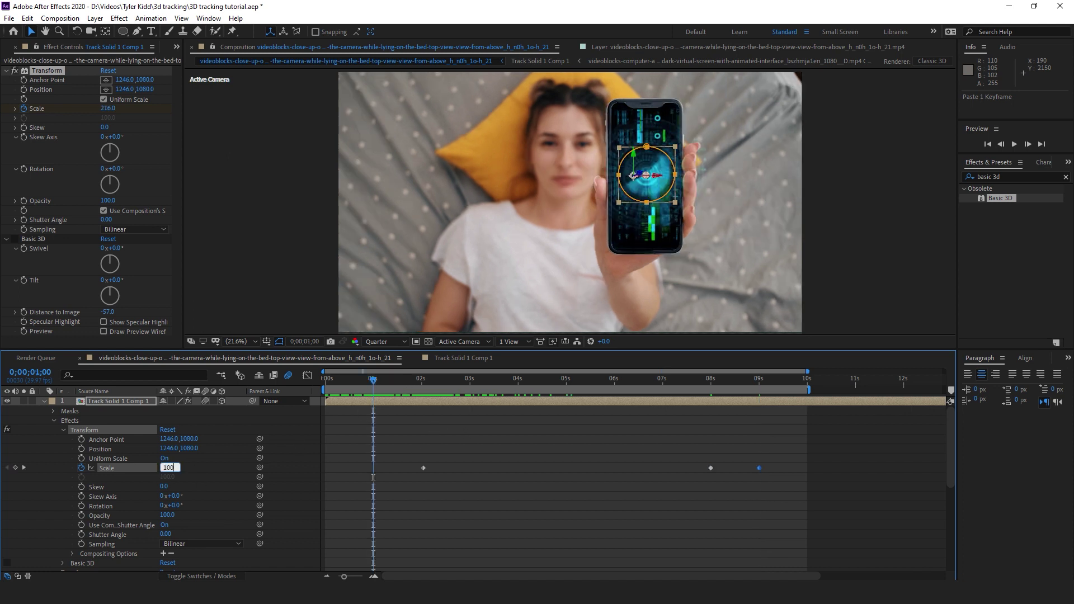
key(Return)
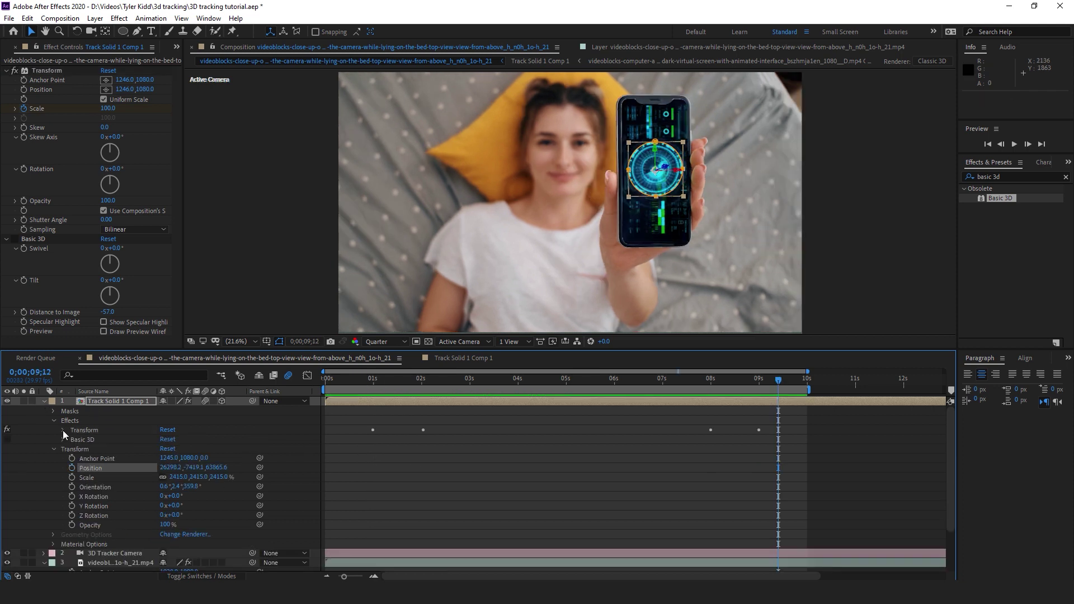
Step: Apply Easy Ease Out to the Transform effect's Scale keyframes at 1 and 8 seconds, and Easy Ease In to the one at about 2 seconds
click(64, 430)
right_click(375, 468)
mouse_move(460, 460)
click(526, 522)
right_click(424, 468)
mouse_move(506, 462)
click(588, 508)
right_click(711, 467)
mouse_move(781, 462)
click(875, 521)
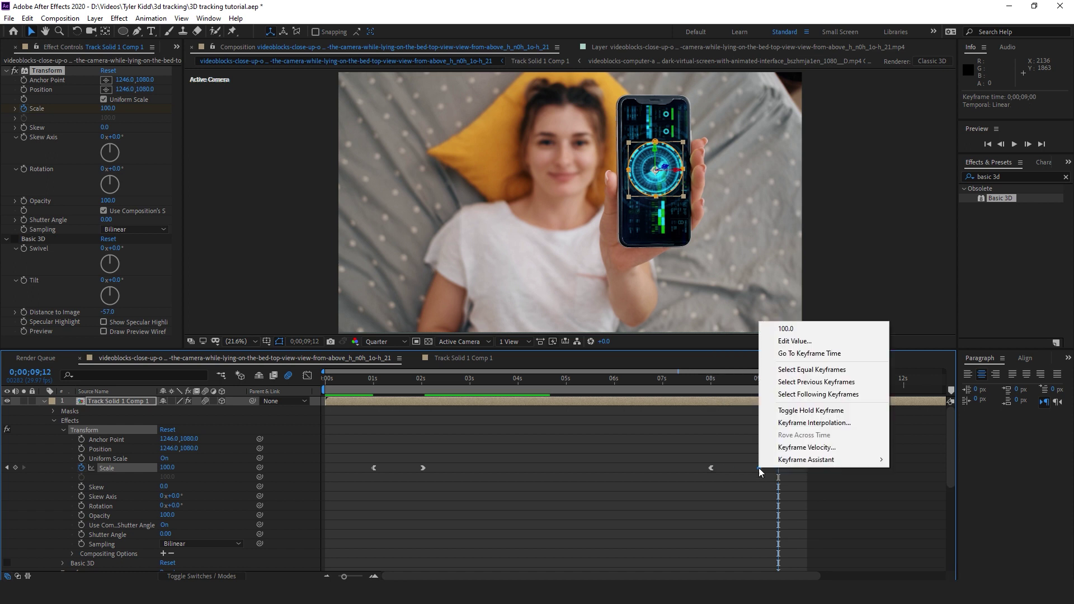